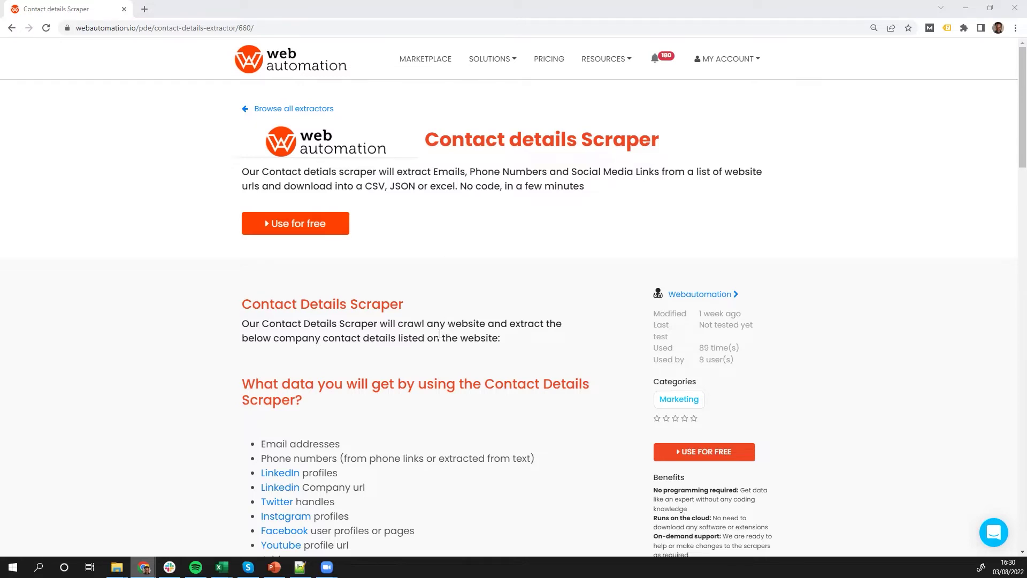
- Activate a new Contact Details Scraper extractor with 'Use for free' and 'Activate New One'
scroll(406, 386, "down", 2)
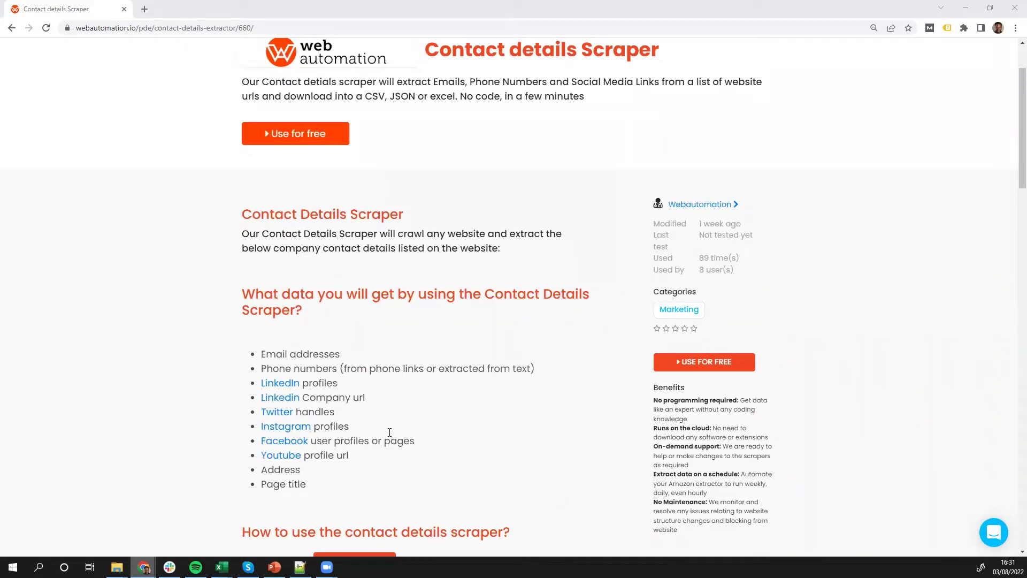
scroll(389, 423, "up", 1)
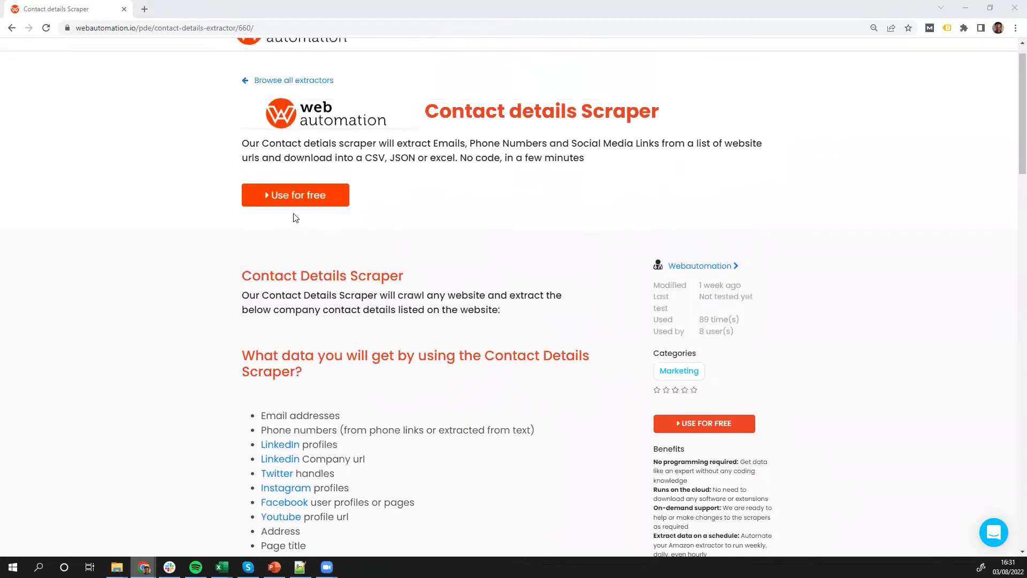
left_click(292, 208)
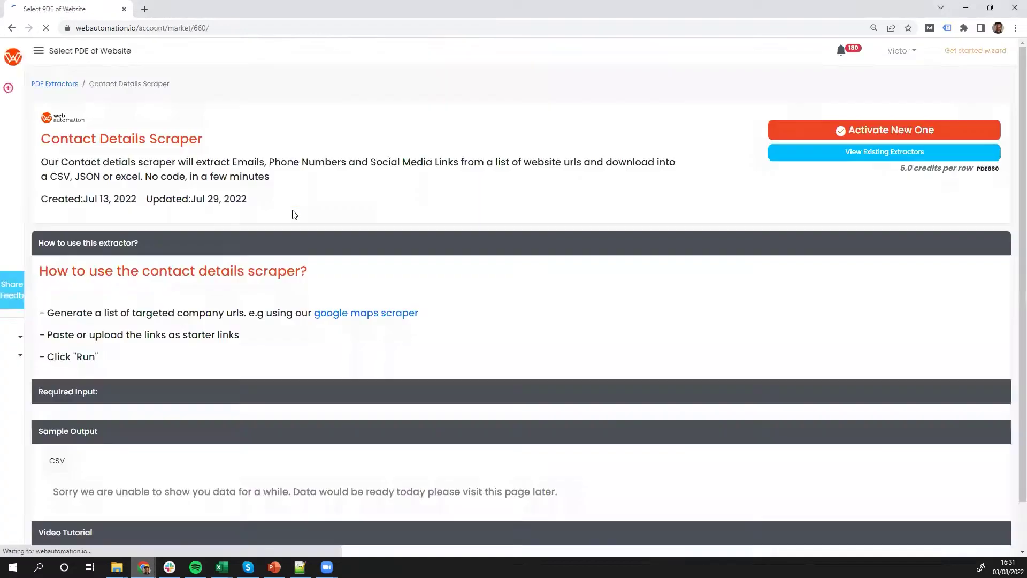
left_click(855, 133)
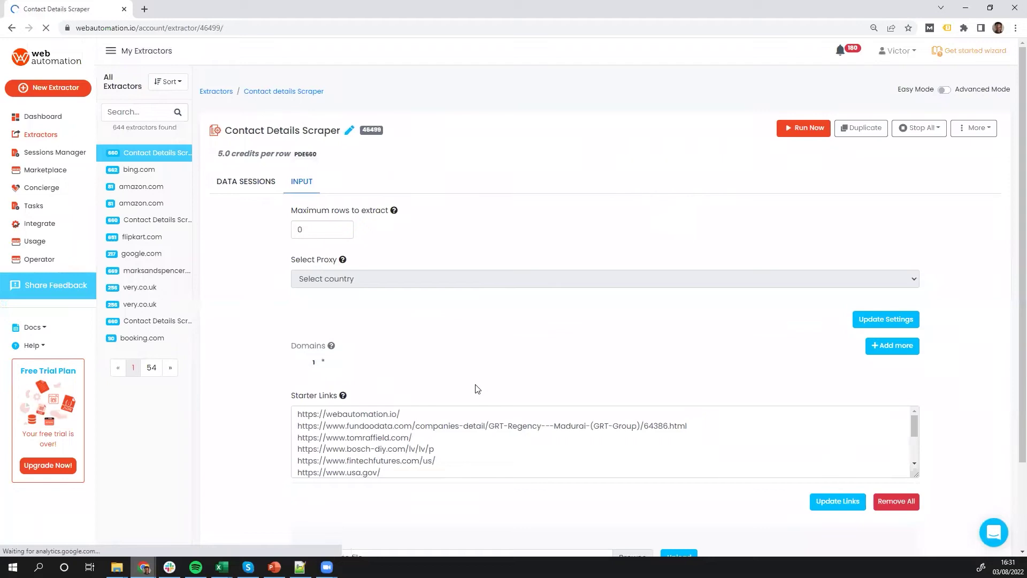
- Bring Notepad++ with change.log and its 21 restaurant URLs in front of the extractor page
scroll(410, 427, "down", 10)
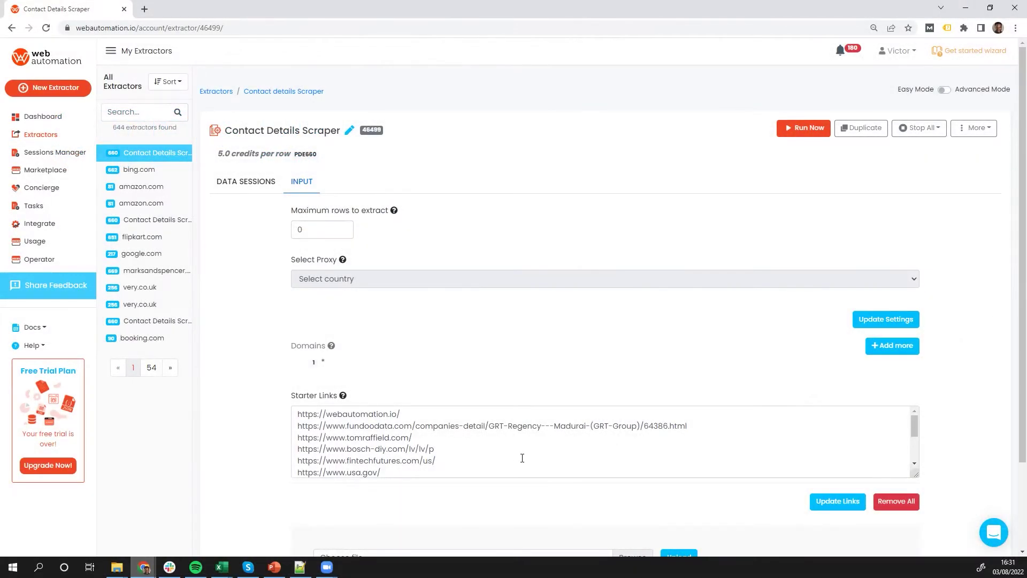
left_click(324, 543)
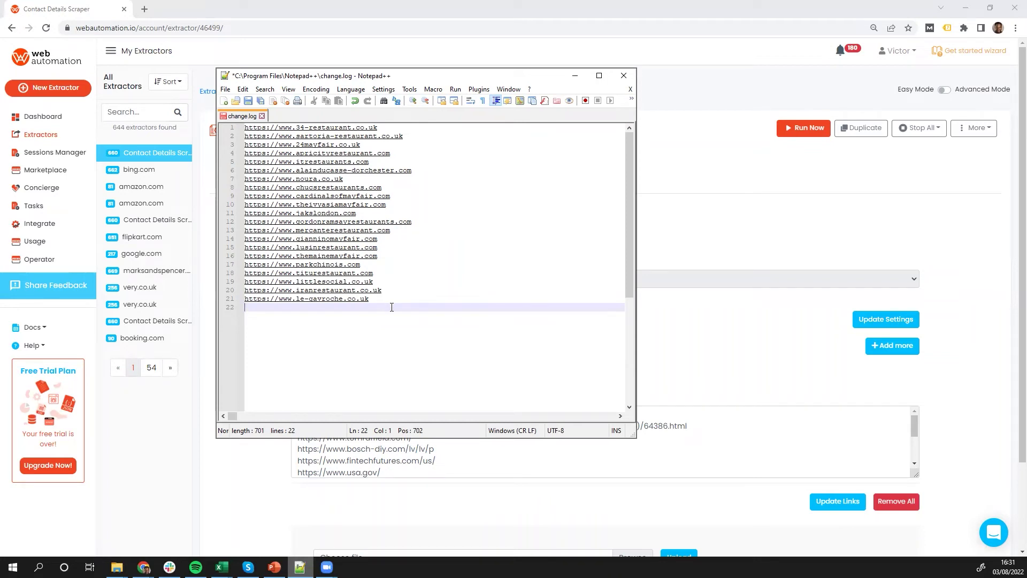
- Copy all 21 restaurant URLs in change.log, then minimize Notepad++
left_click_drag(391, 306, 280, 126)
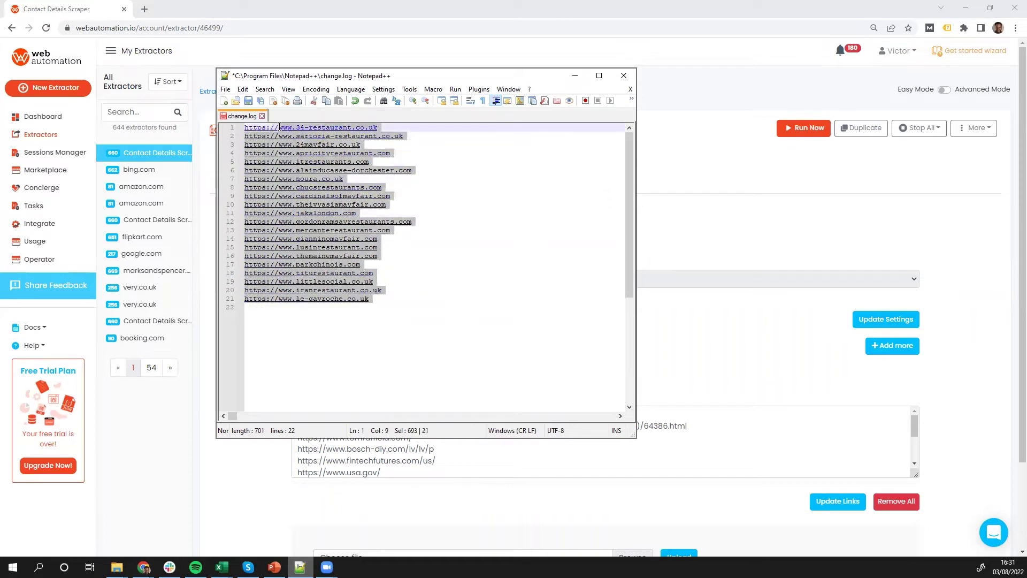
left_click(403, 309)
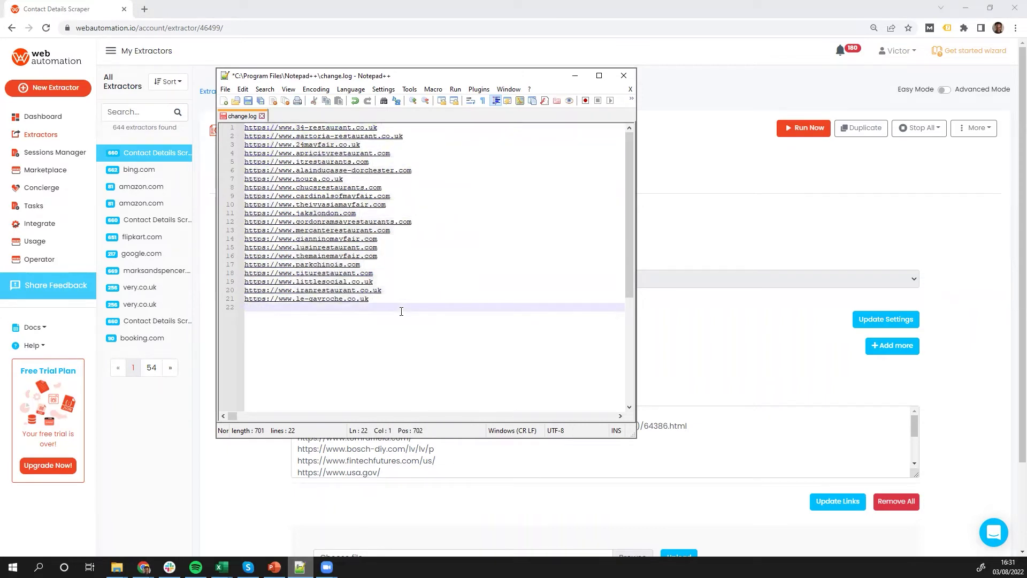
key("ctrl+a")
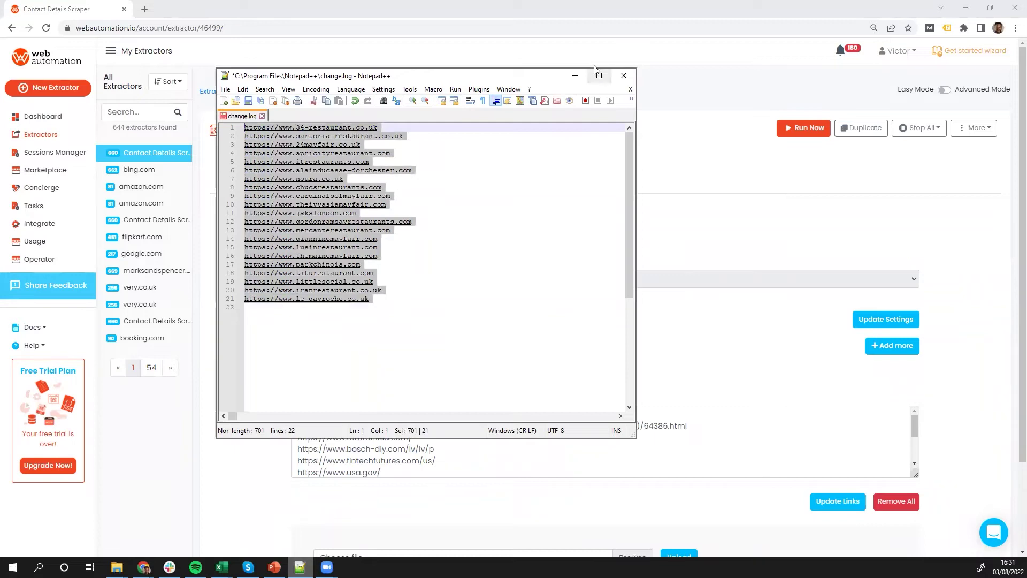
left_click(575, 75)
- Overwrite the starter links with the restaurant URLs, starting with 34-restaurant.co.uk, and save
left_click(421, 462)
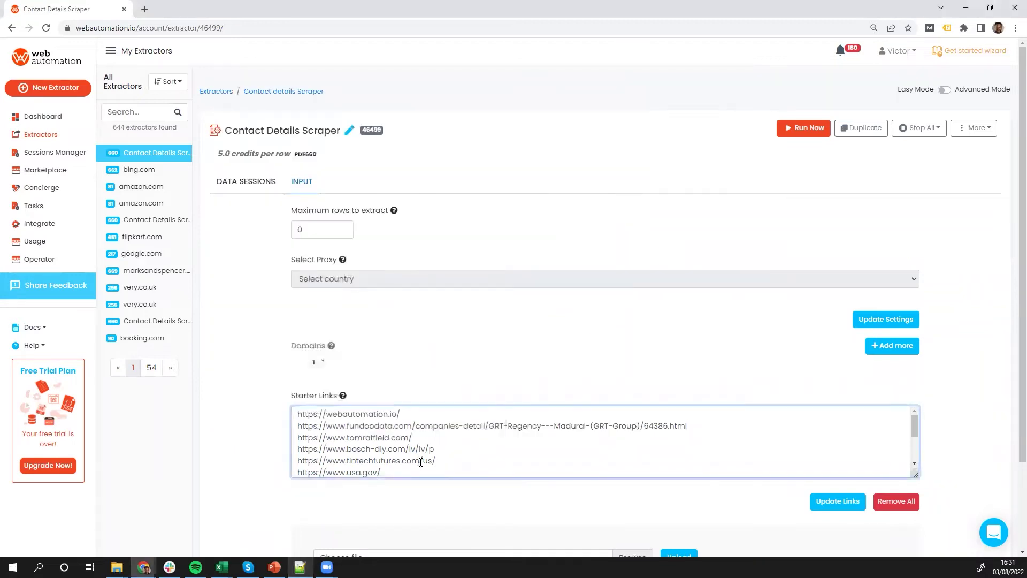
key("ctrl+a")
key("ctrl+v")
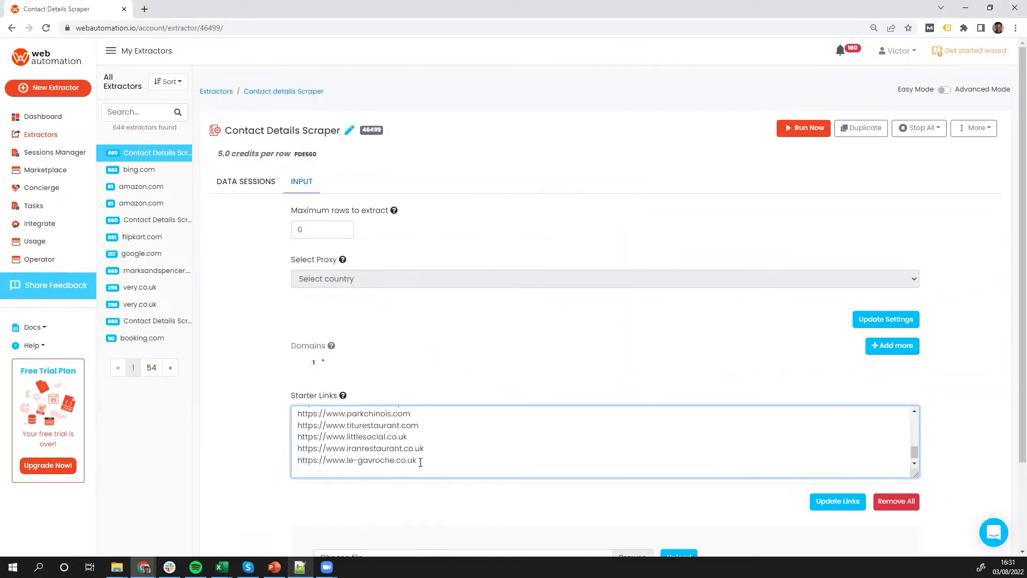
left_click(833, 504)
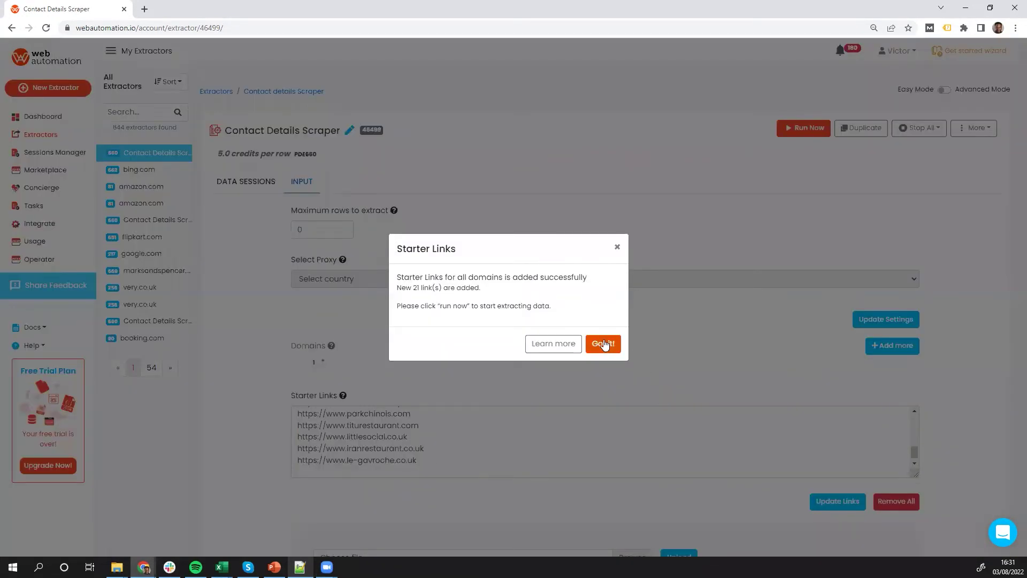
left_click(603, 344)
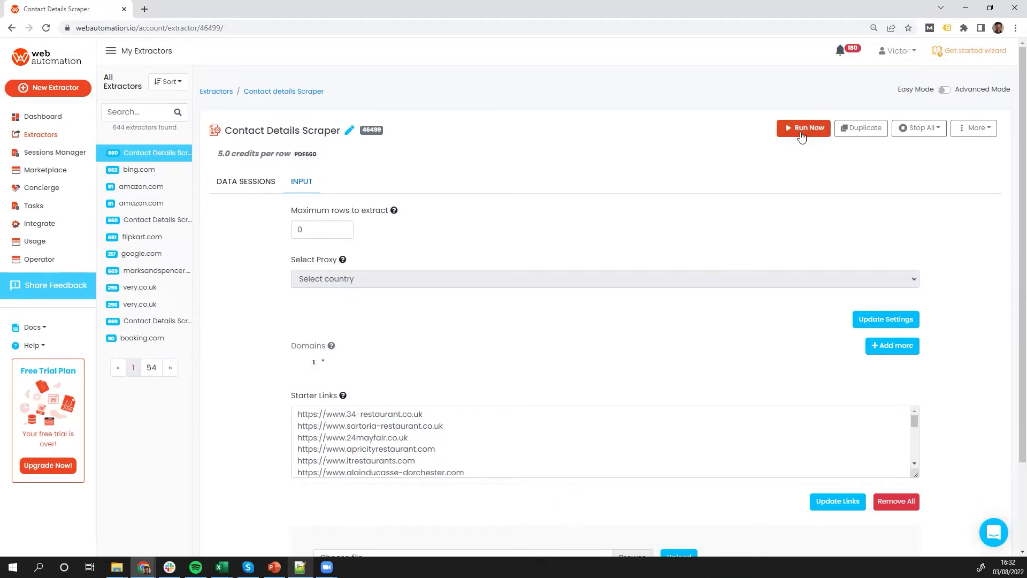
- Start a new scraping session on the 21 restaurant starter links
left_click(801, 134)
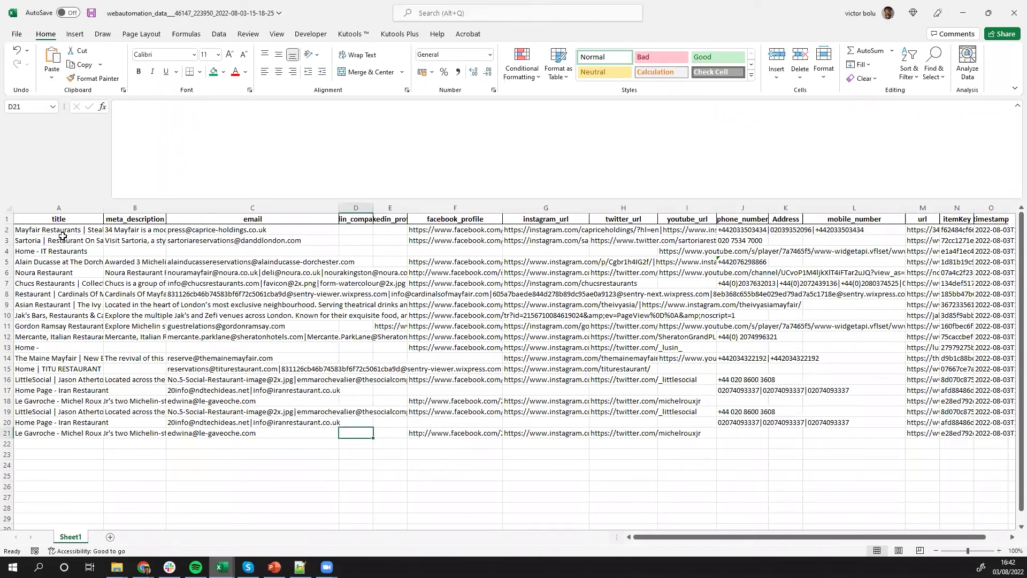
left_click(66, 220)
left_click(119, 220)
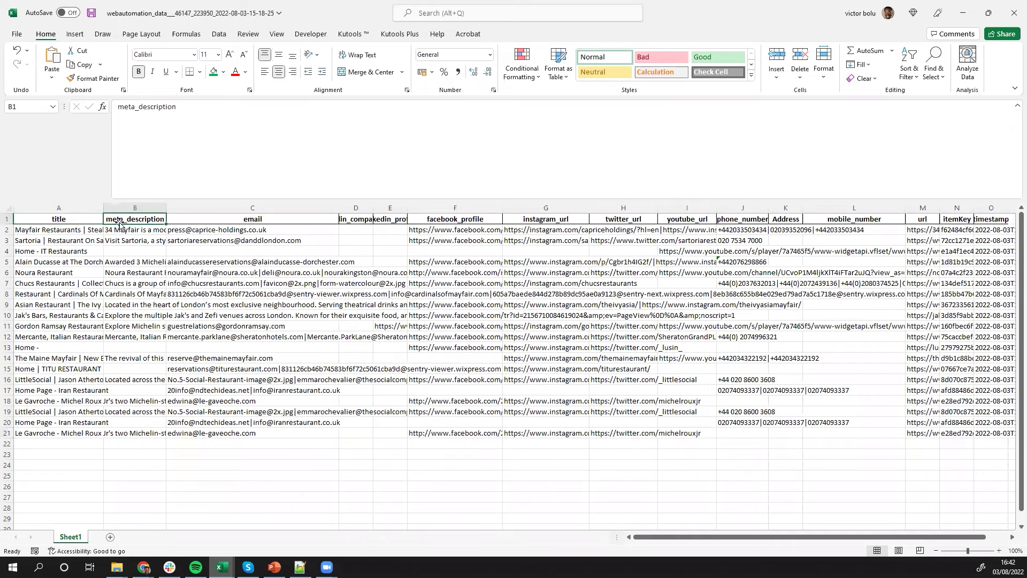
left_click(252, 218)
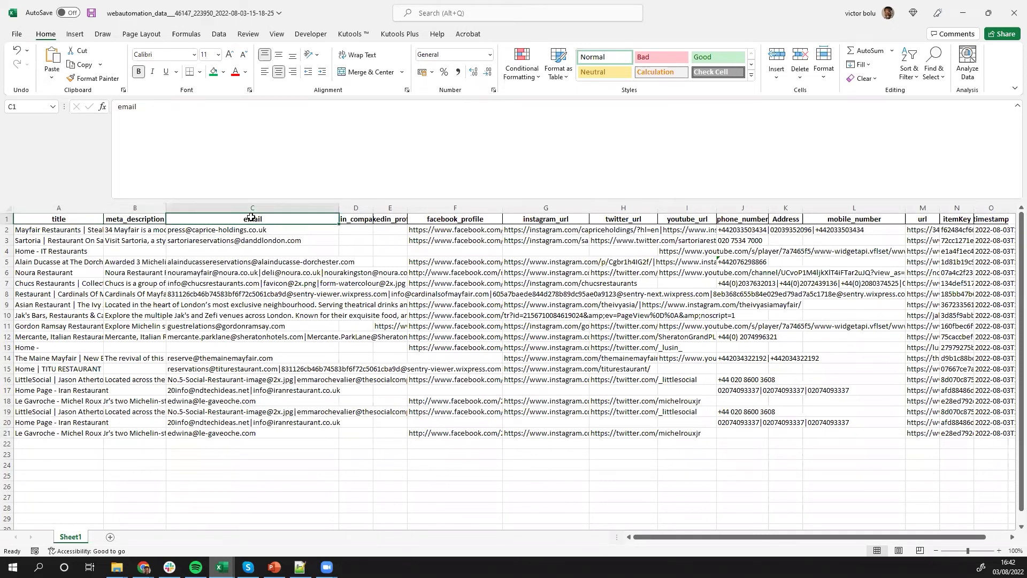
left_click(264, 230)
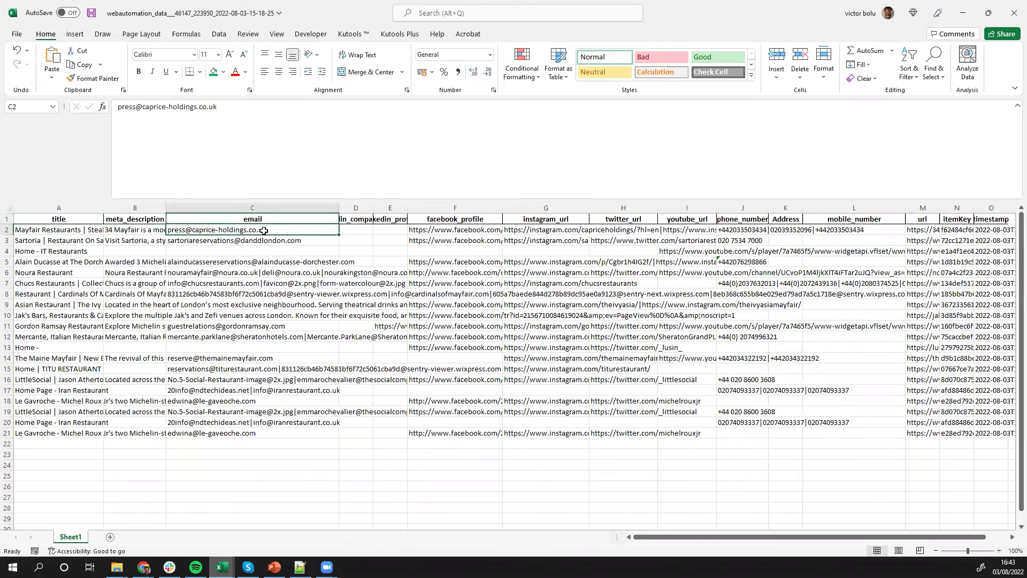
left_click(263, 241)
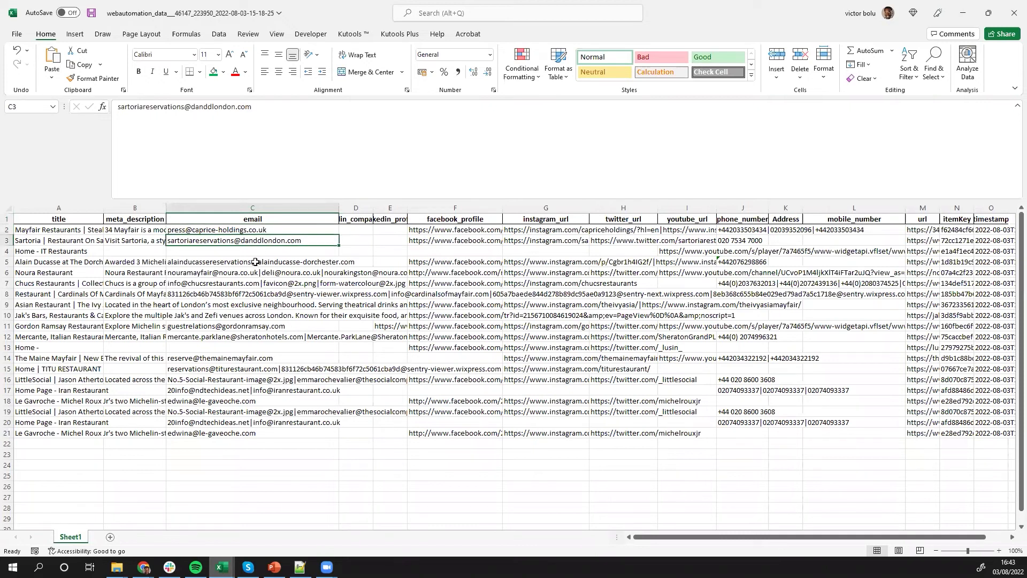
left_click(256, 262)
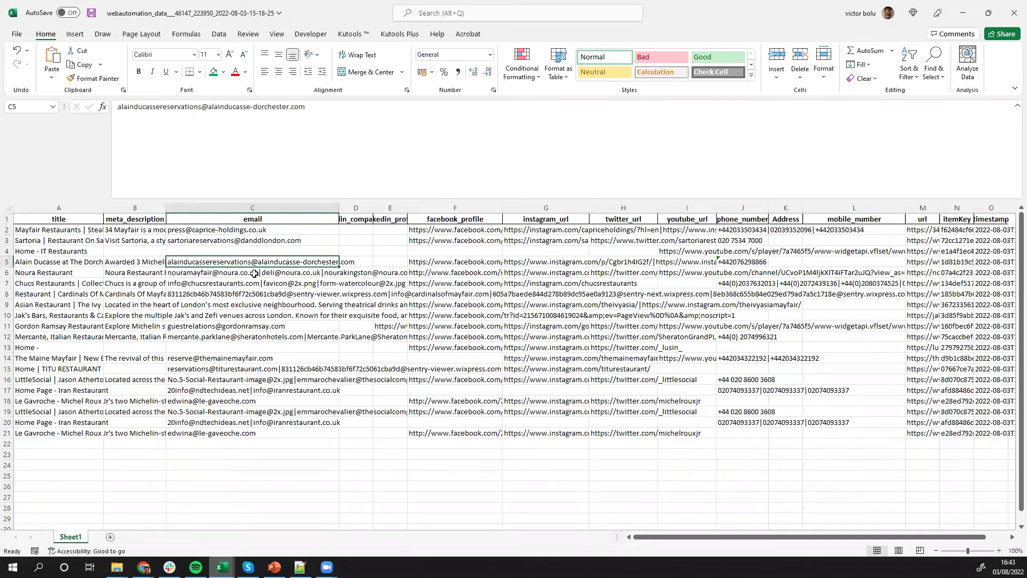
left_click(254, 274)
left_click(256, 285)
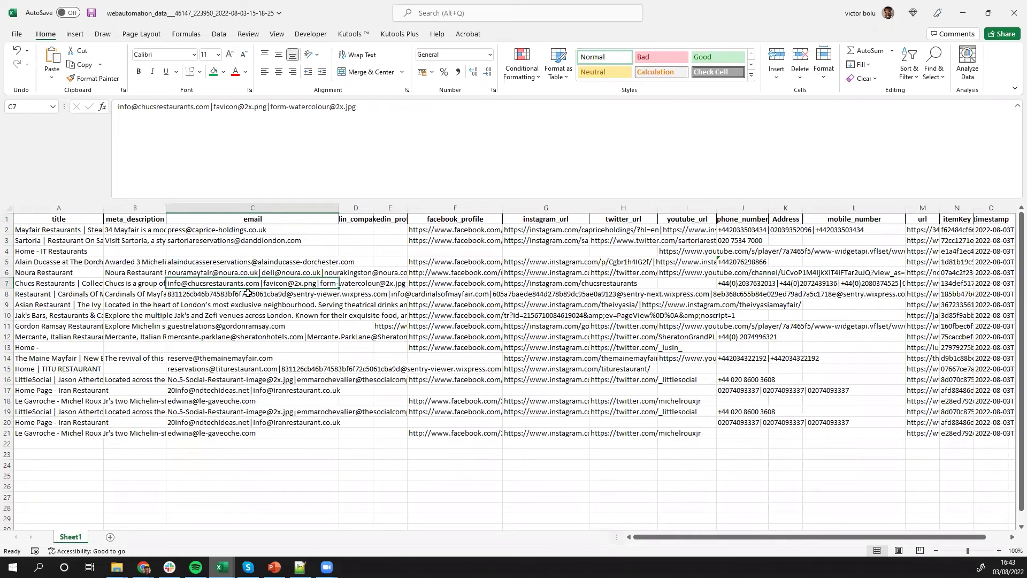
left_click(247, 293)
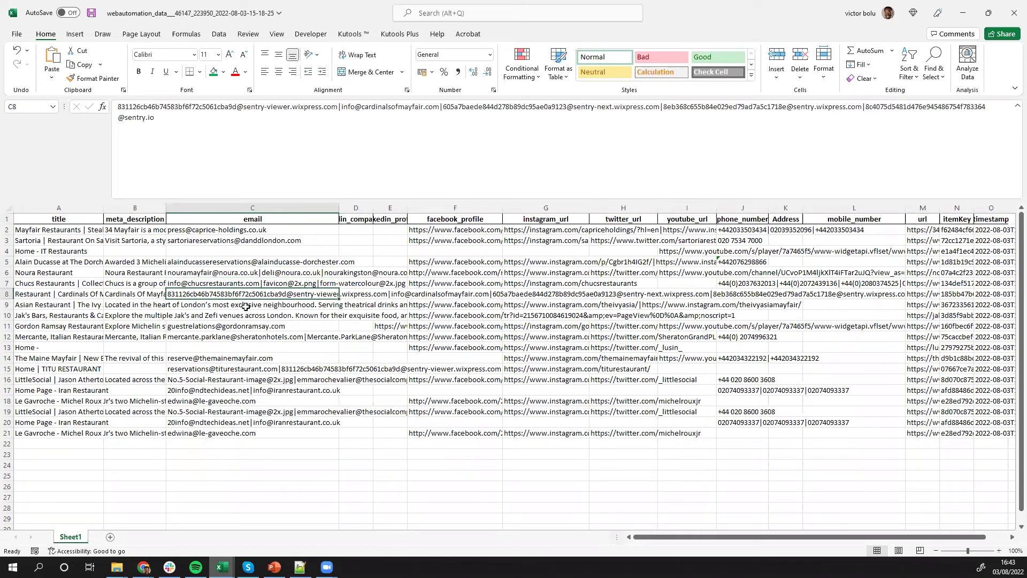
left_click(245, 305)
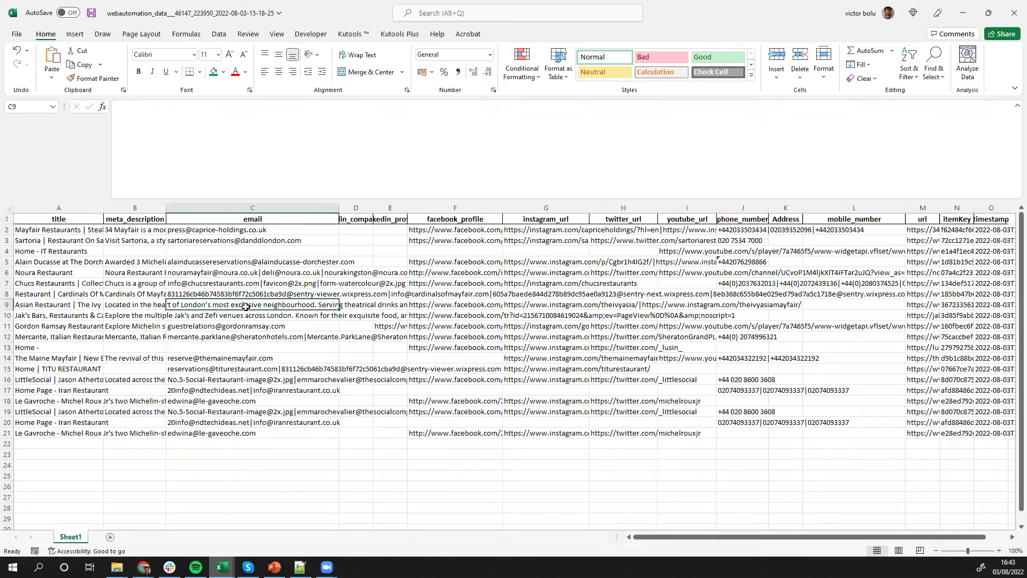
left_click(245, 357)
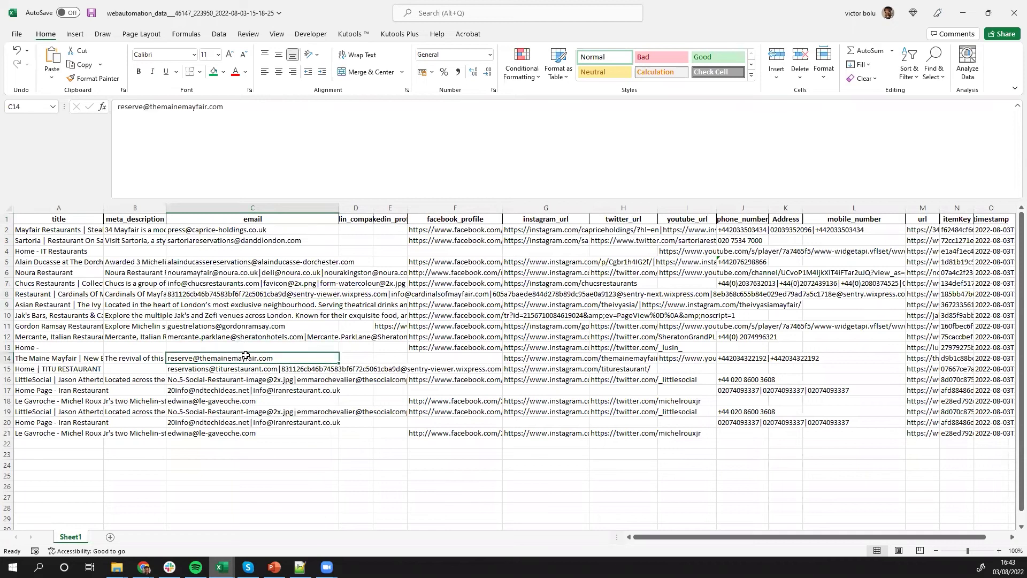
left_click(236, 392)
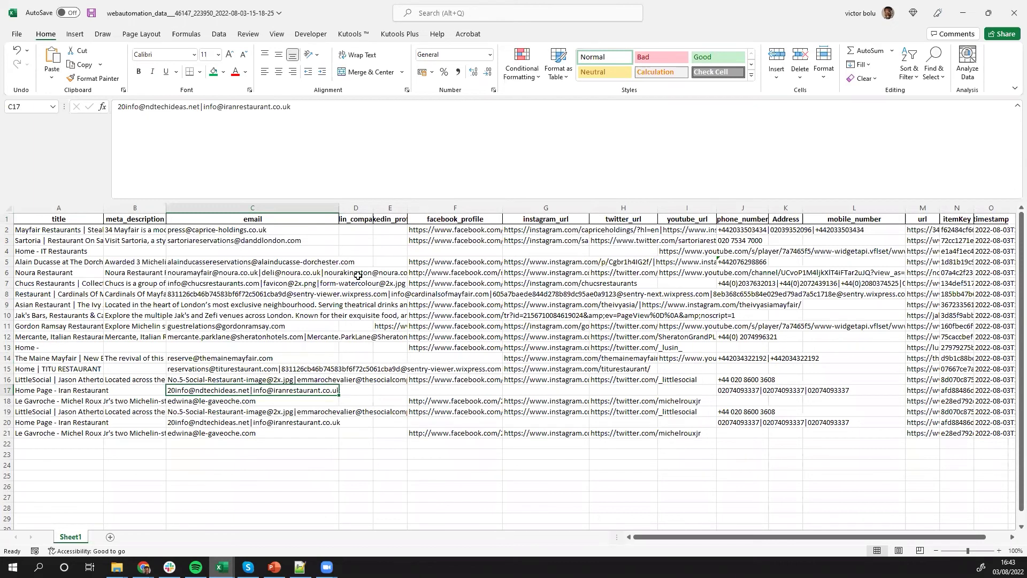
left_click(356, 220)
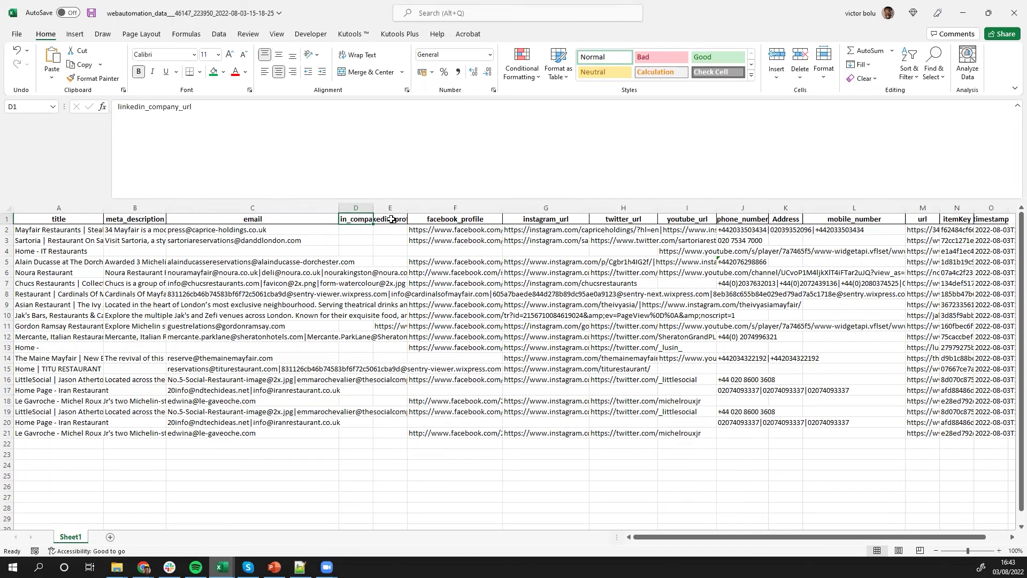
left_click(438, 232)
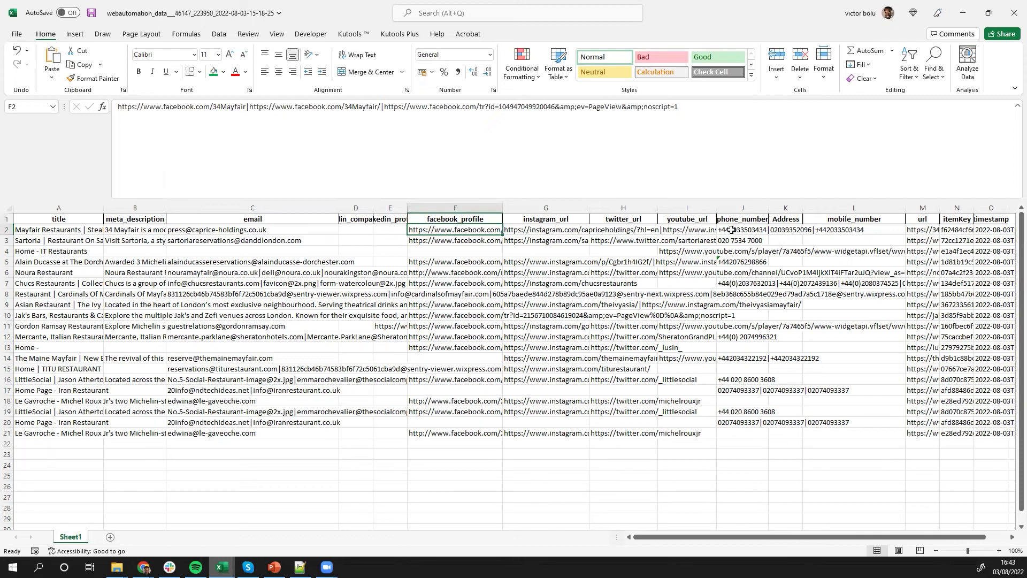
left_click(732, 230)
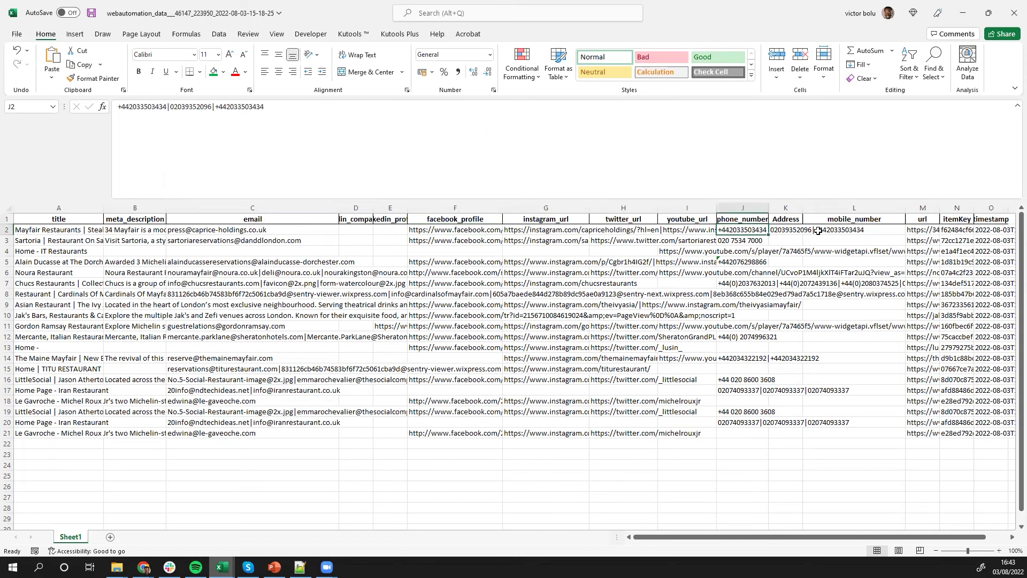